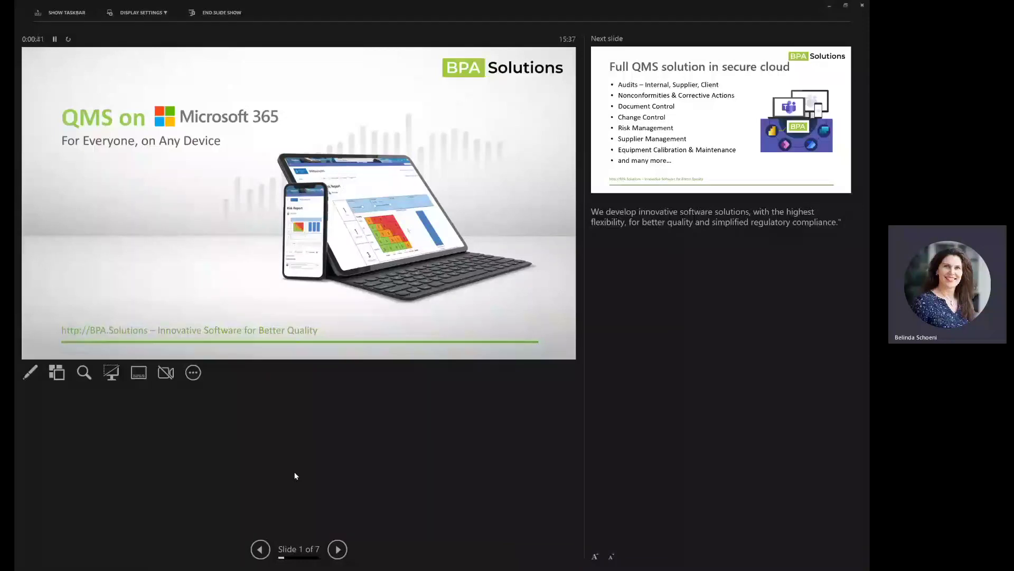
# Advance the slideshow to slide 2, 'Full QMS solution in secure cloud'
pyautogui.click(337, 549)
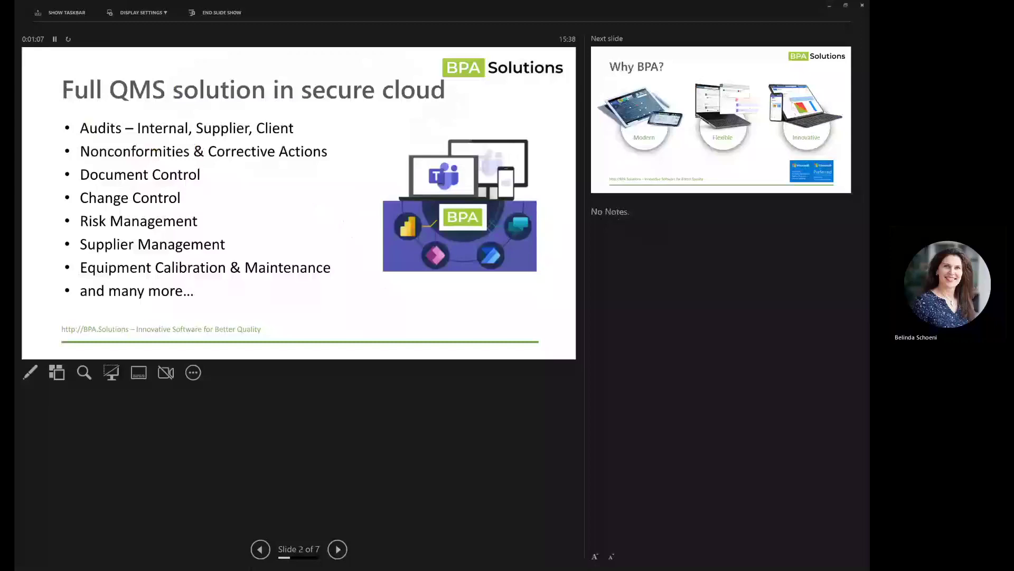
# Advance past 'Why BPA?' to slide 4, 'Live Demo Recording', then end the slideshow
pyautogui.click(337, 550)
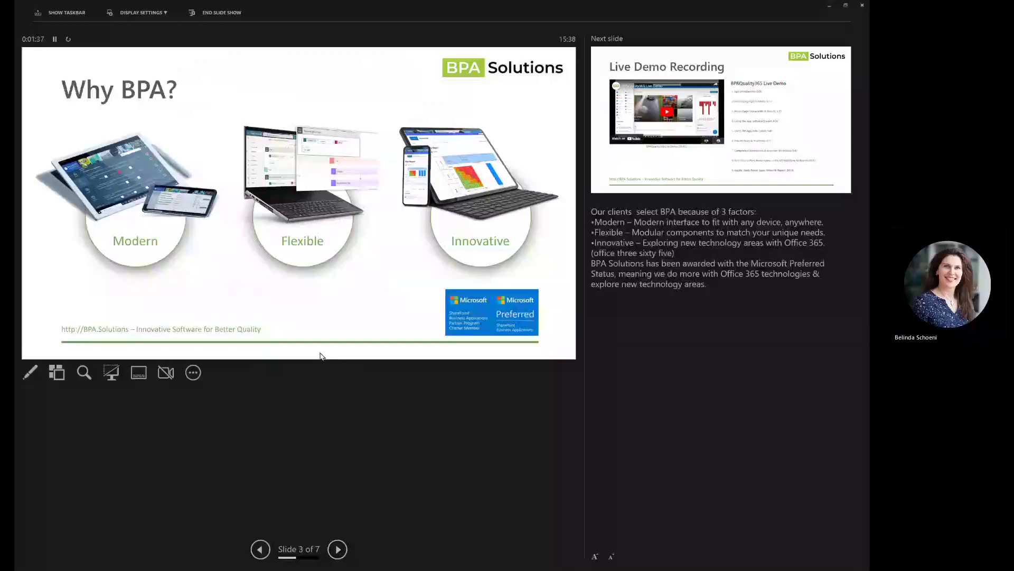
pyautogui.click(339, 550)
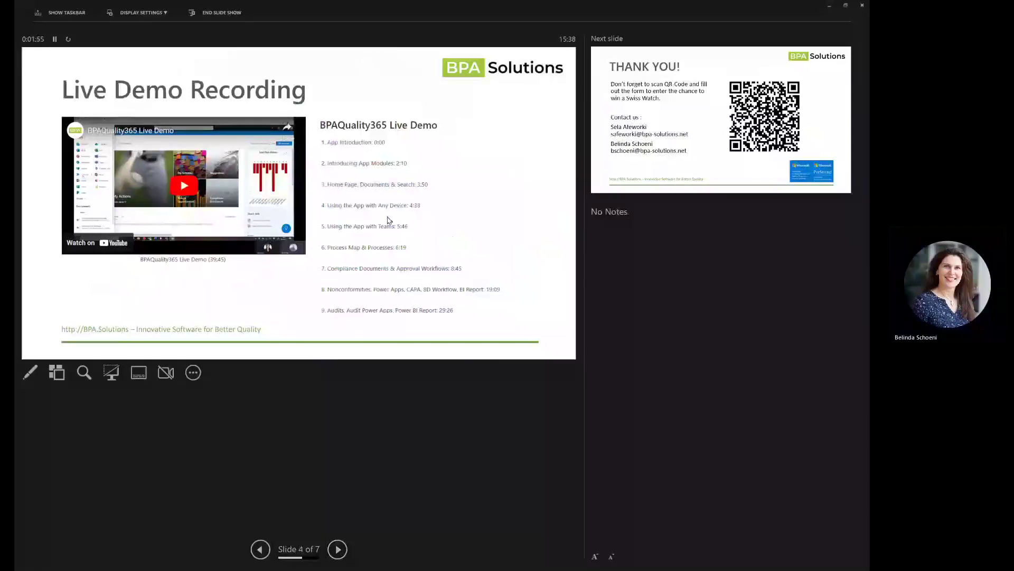
pyautogui.press('Escape')
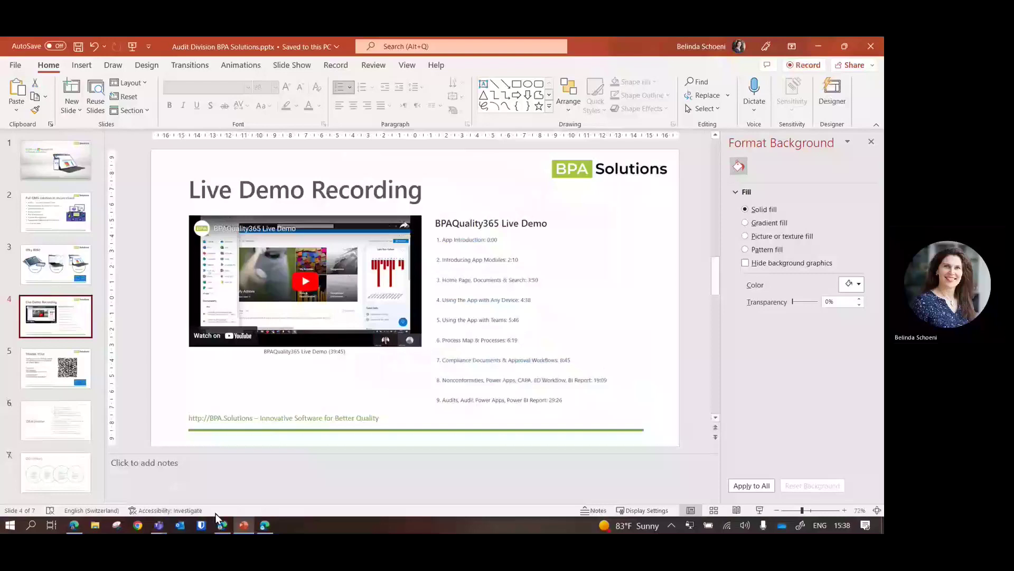
# Switch to the BPAQuality365 site in Edge and browse the BPA Navigation sections before closing them
pyautogui.click(223, 525)
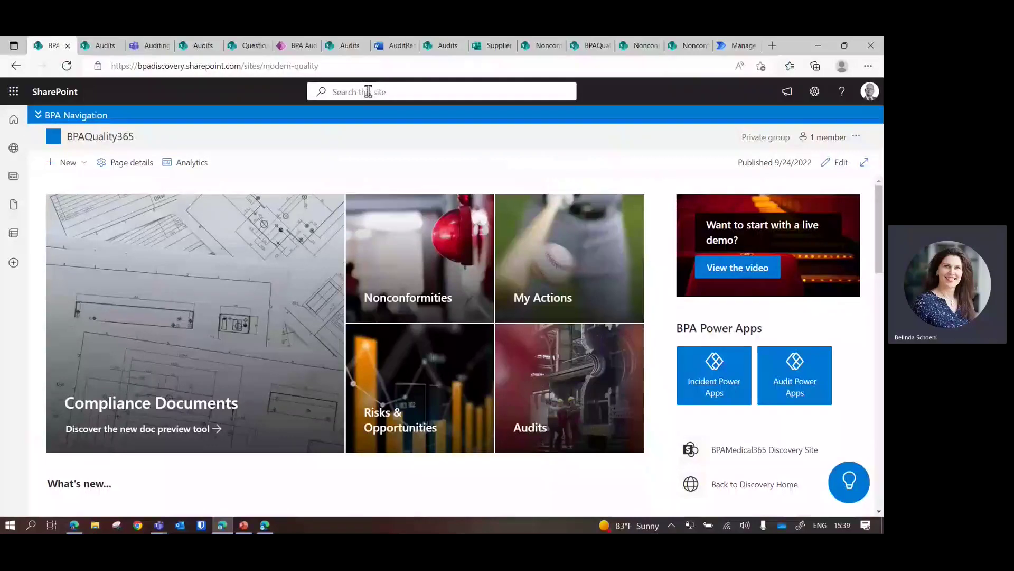
pyautogui.click(86, 114)
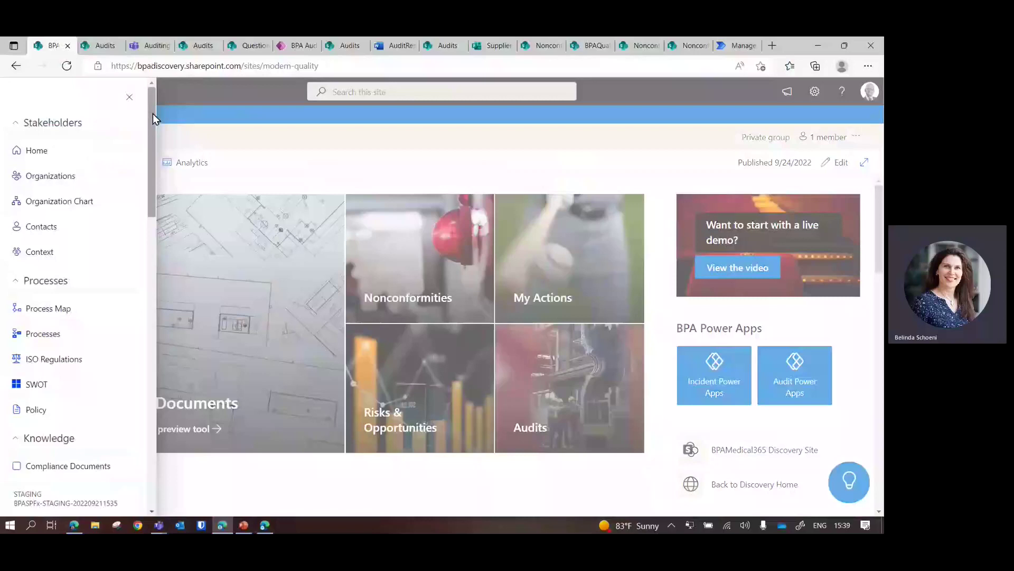
pyautogui.moveTo(153, 114); pyautogui.dragTo(163, 251)
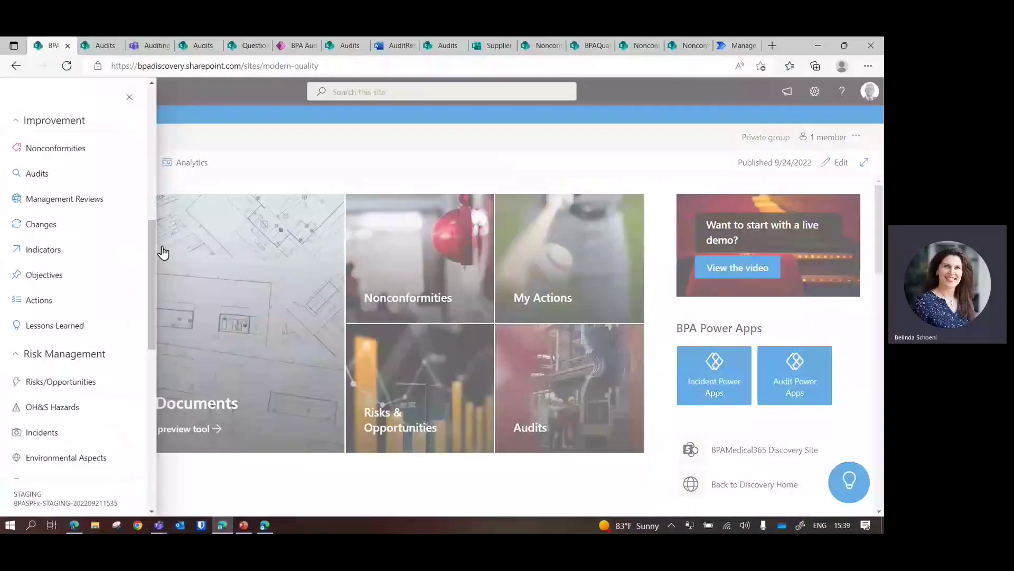
pyautogui.click(246, 144)
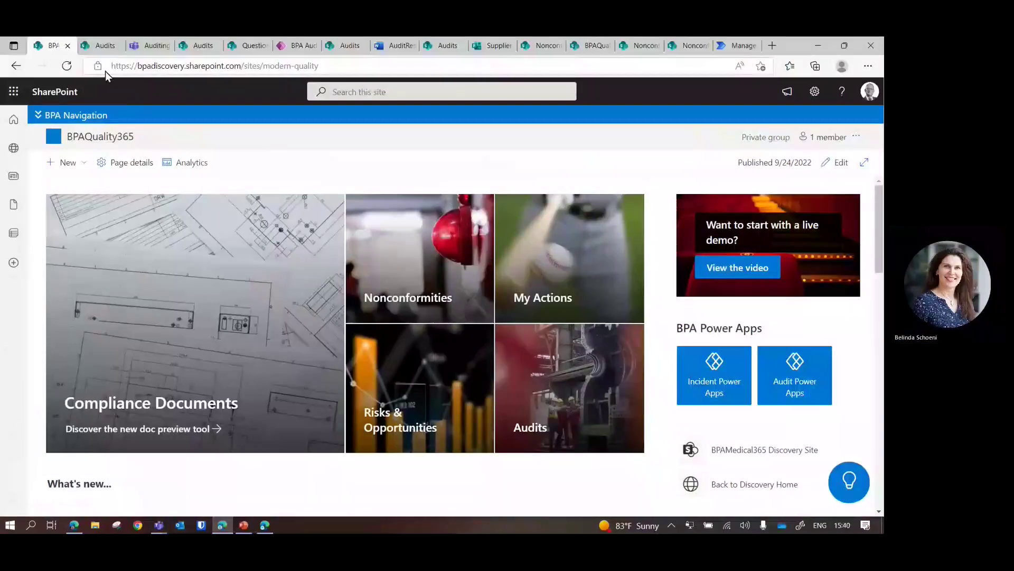
# Review the Audits list and its Title sort options, then go to the Teams Auditing channel
pyautogui.click(91, 45)
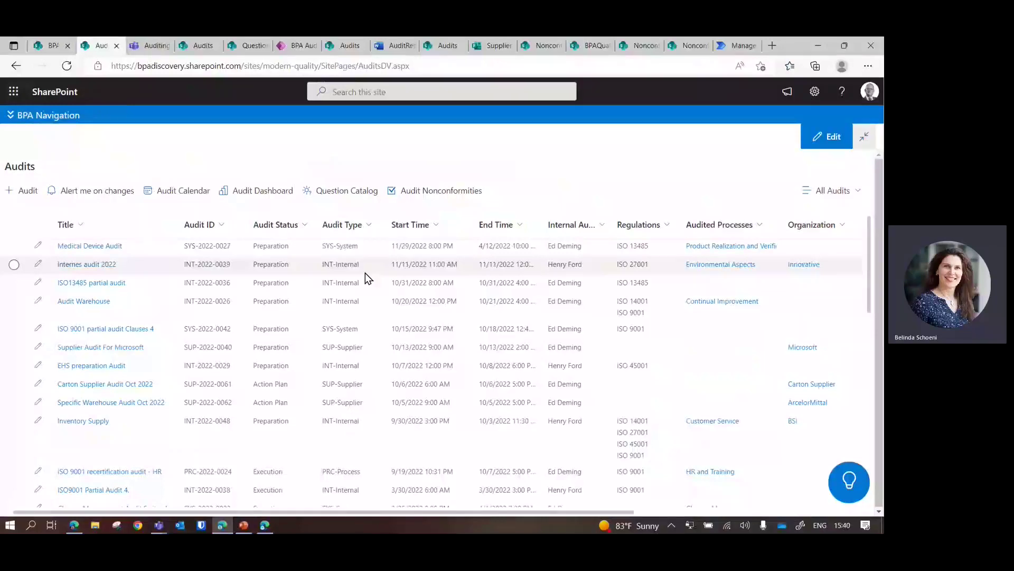
pyautogui.click(79, 229)
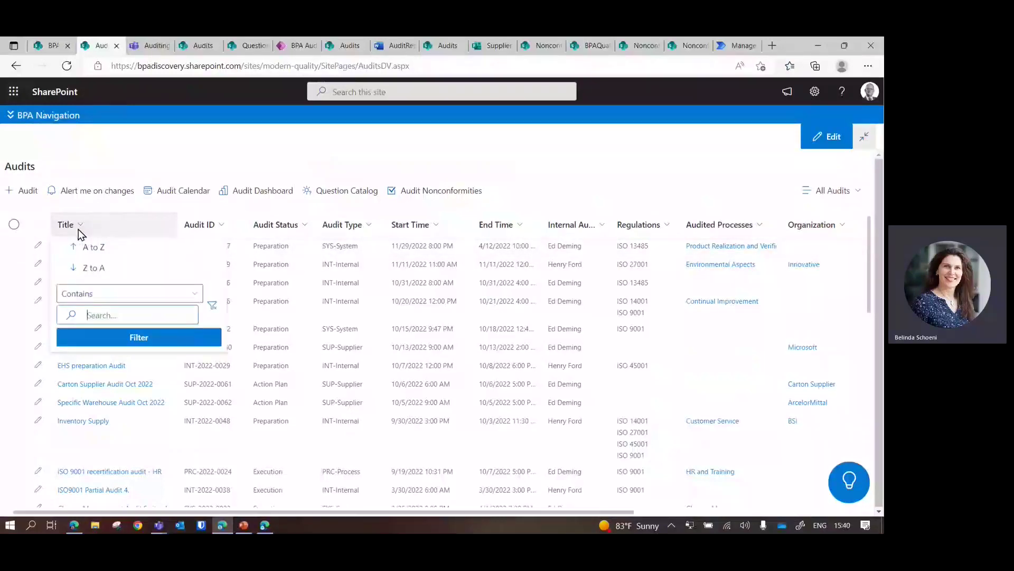
pyautogui.click(96, 207)
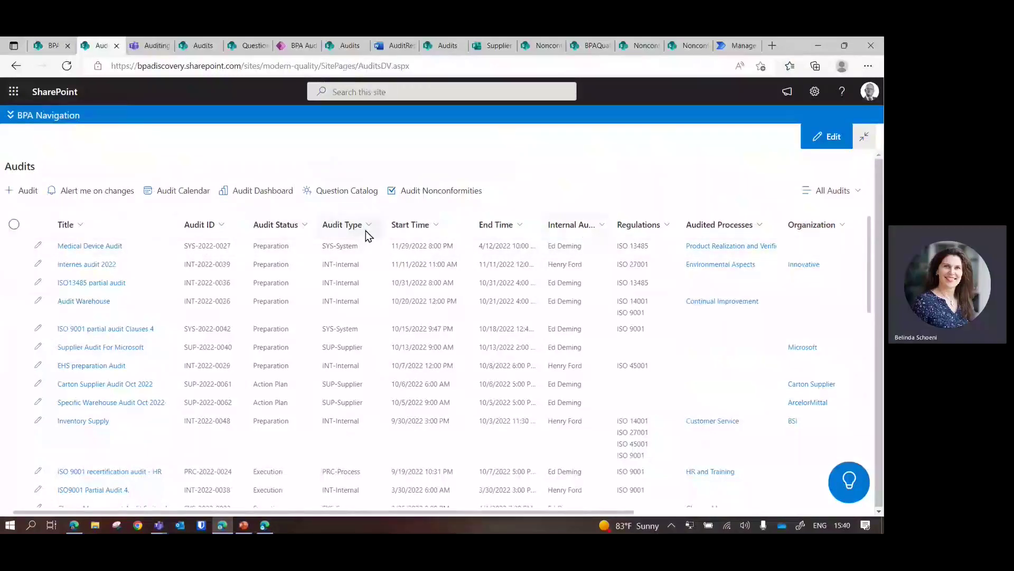
pyautogui.moveTo(585, 404)
pyautogui.click(141, 51)
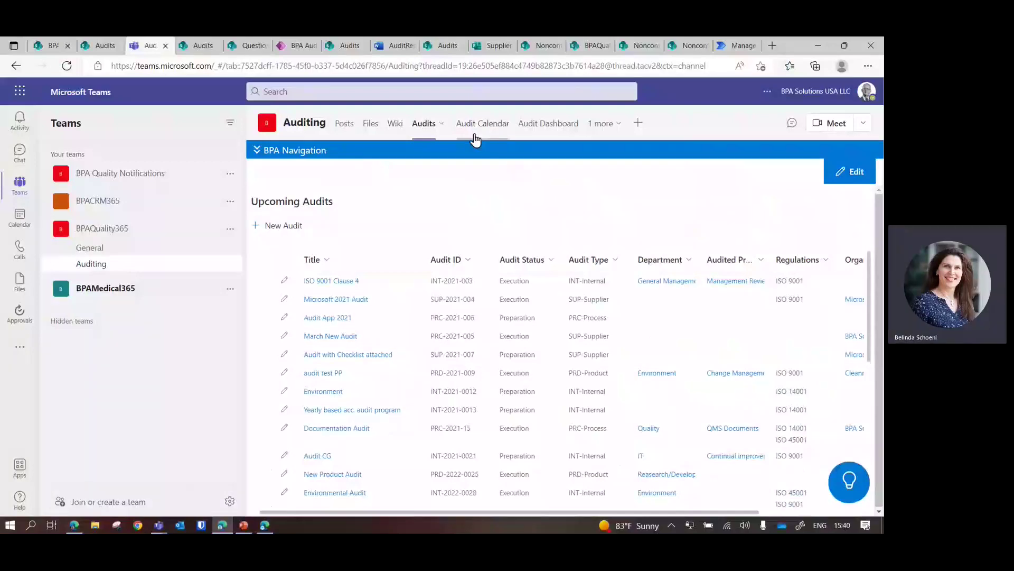
pyautogui.click(476, 140)
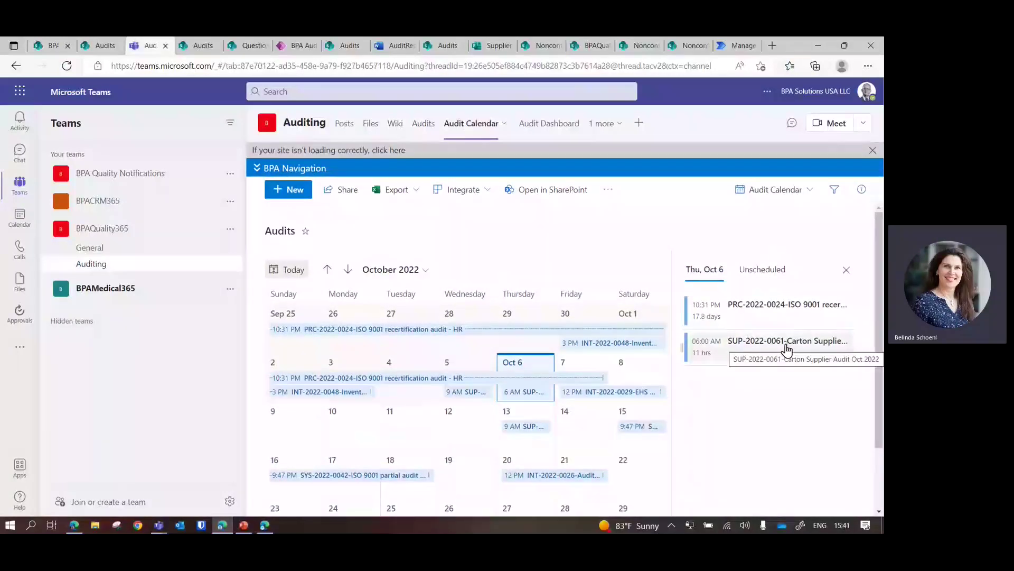
pyautogui.click(541, 136)
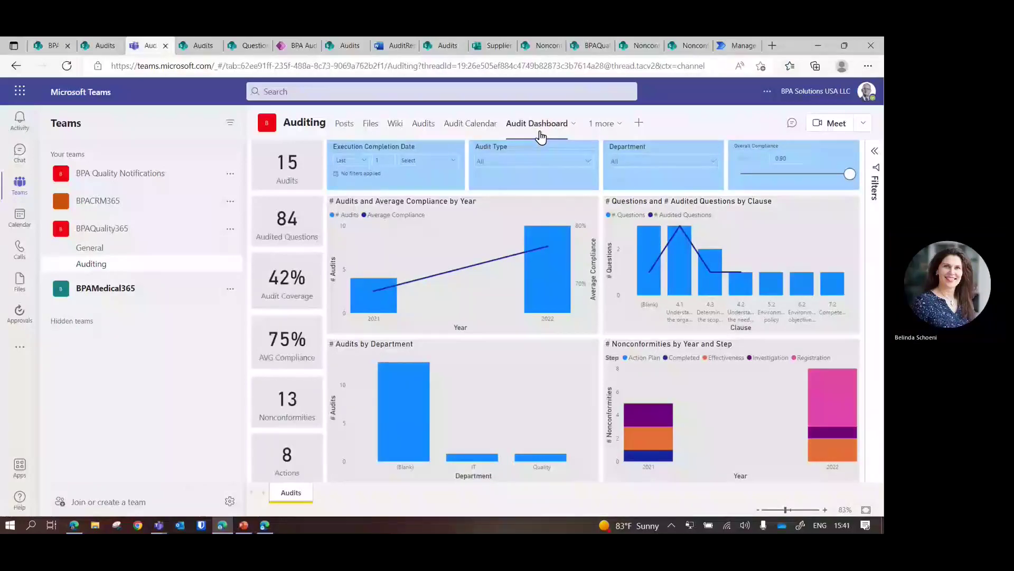
pyautogui.click(423, 126)
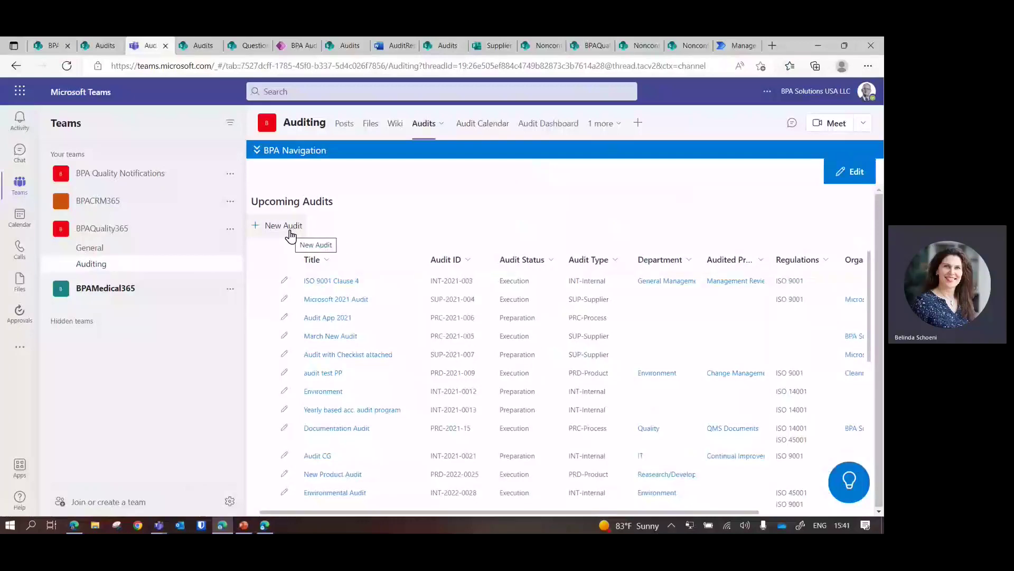
# Start a new audit and browse the Audit Type, Regulations and Clauses options without selecting any
pyautogui.click(289, 232)
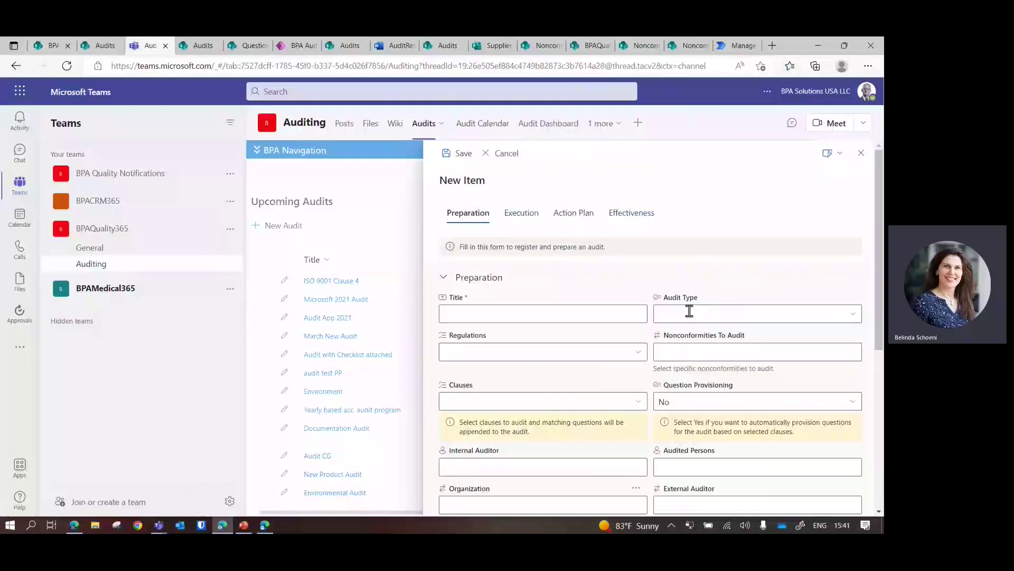
pyautogui.click(698, 315)
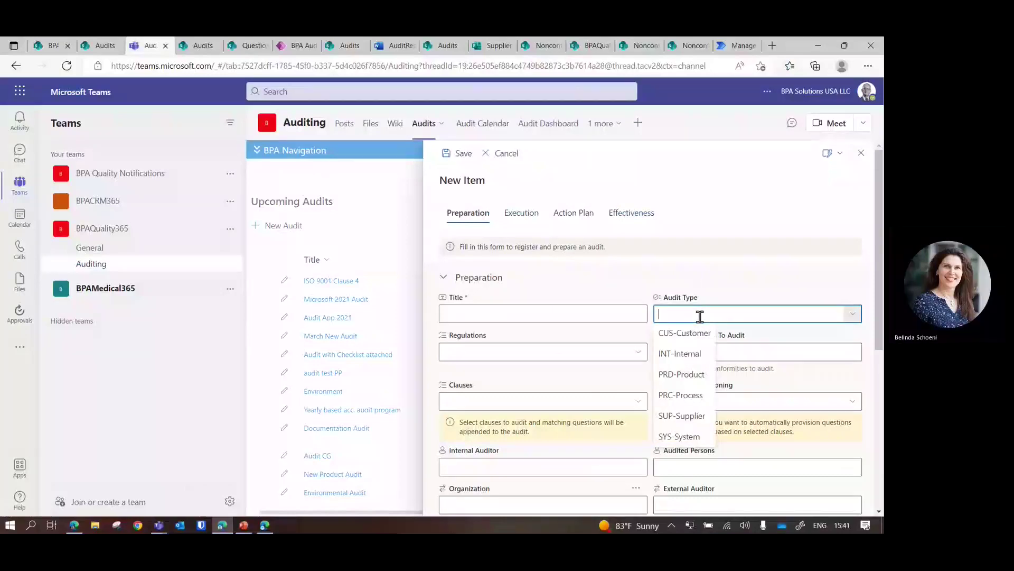
pyautogui.click(612, 352)
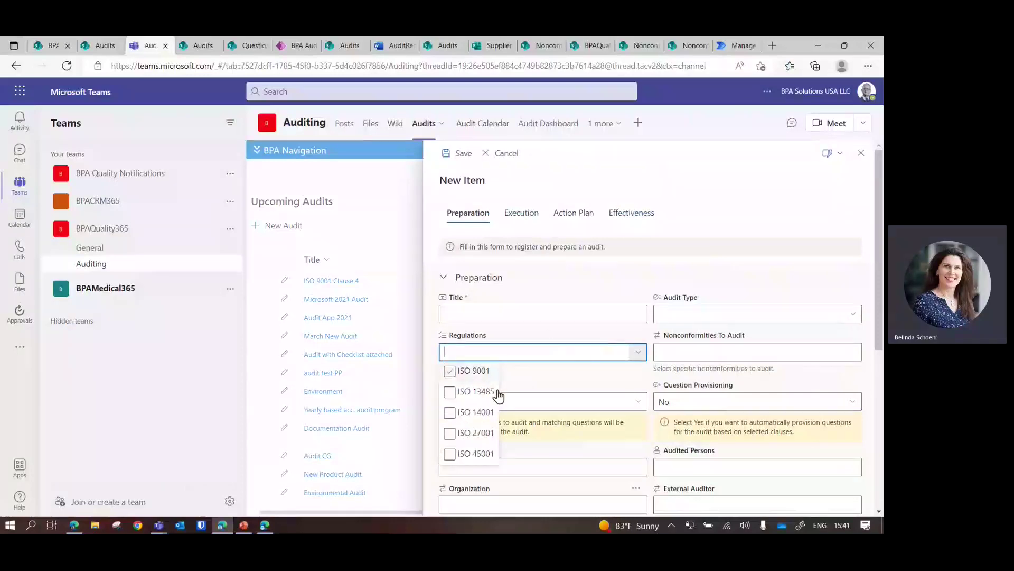
pyautogui.click(535, 383)
pyautogui.click(552, 400)
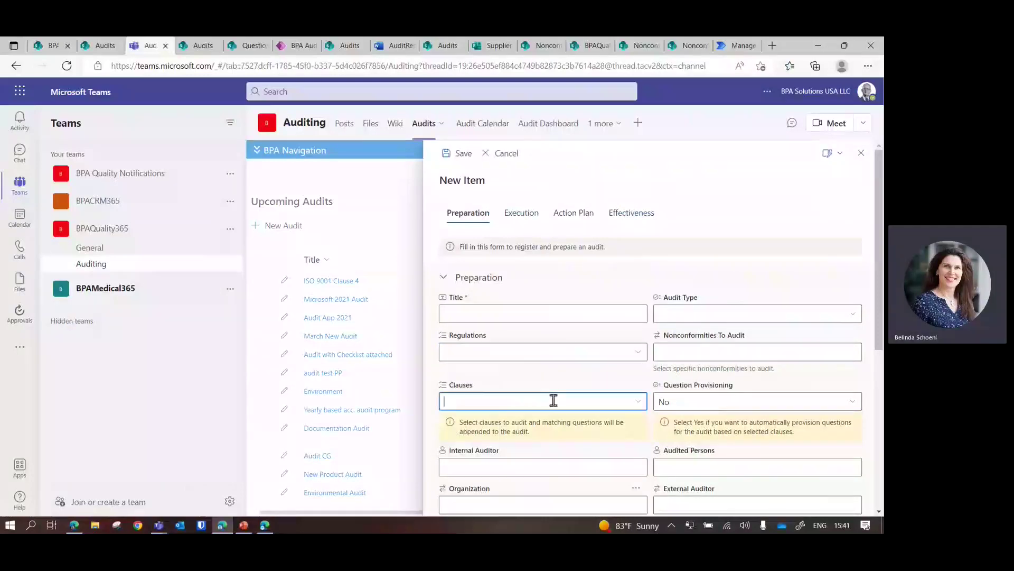
pyautogui.click(526, 378)
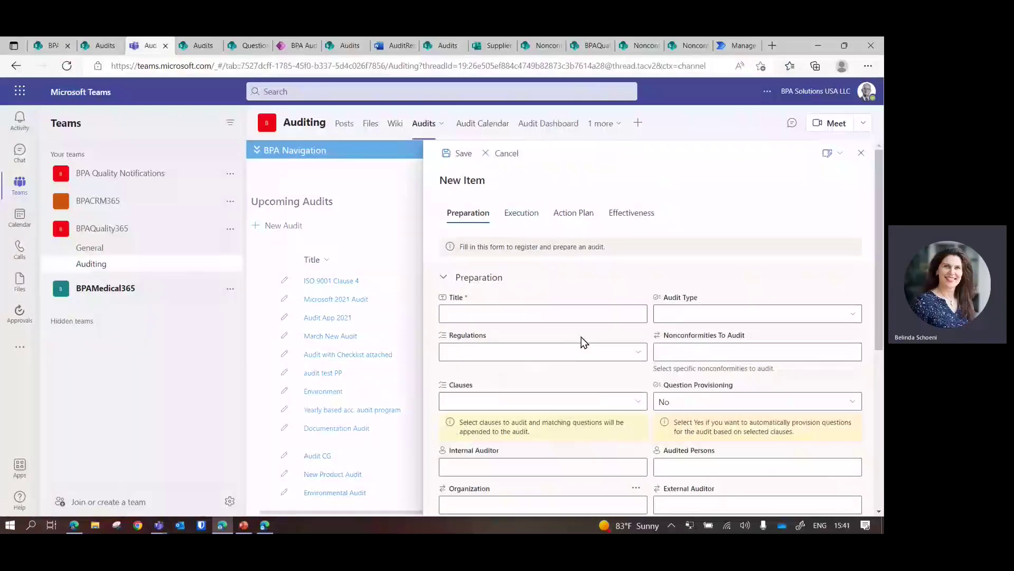
# Open the 'ISO 9001 recertification audit - HR' page and expand, then collapse, its overview header
pyautogui.click(195, 48)
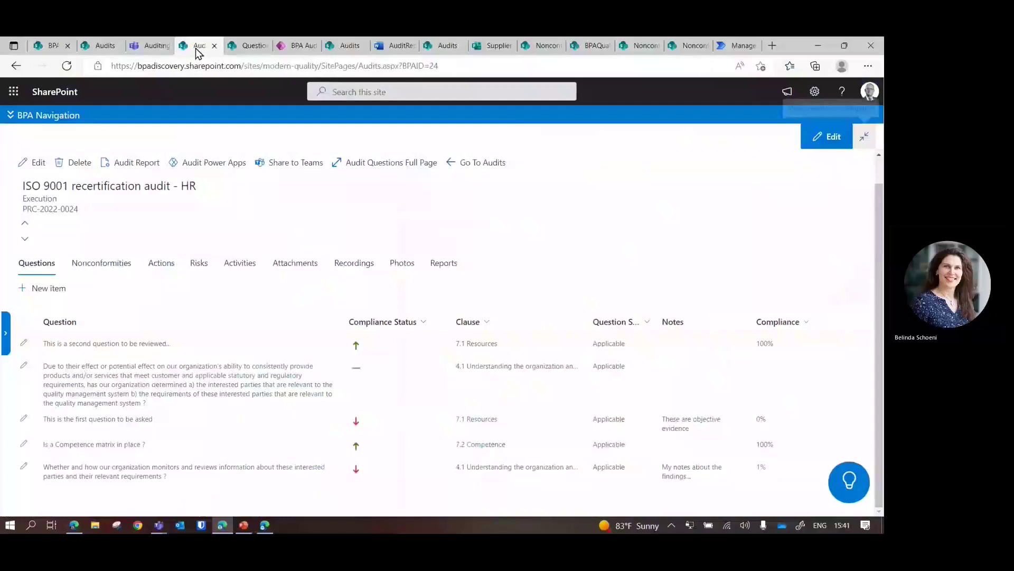
pyautogui.click(24, 237)
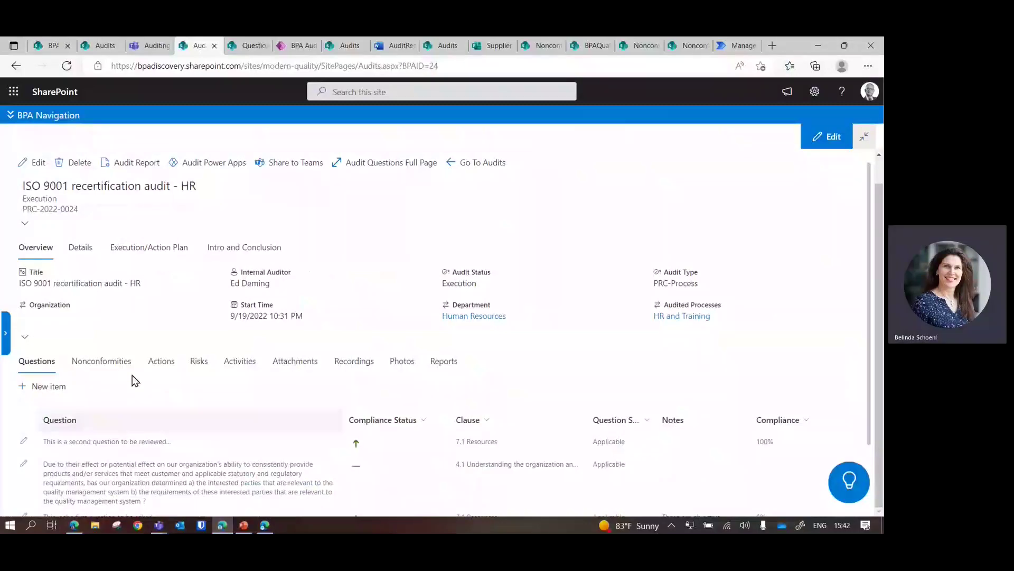
pyautogui.click(25, 222)
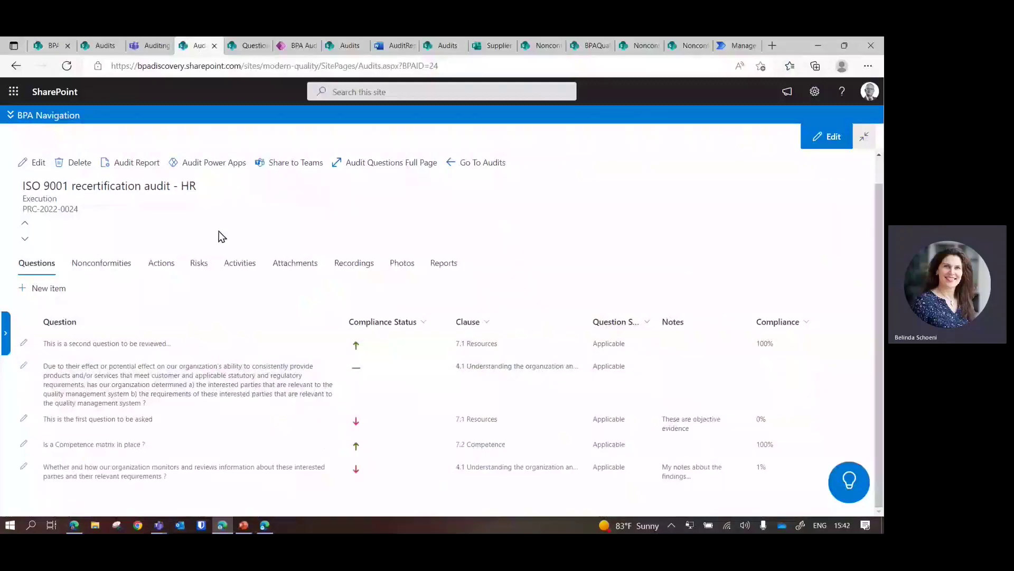
# Edit question HR-19 (clause 4.1) and enlarge the Question box to show its full text
pyautogui.click(24, 367)
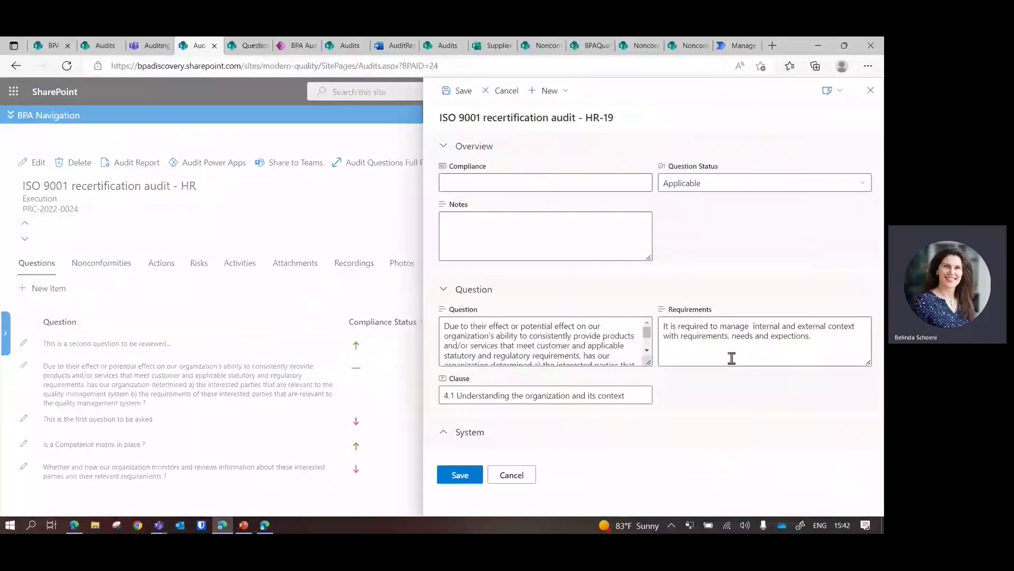
pyautogui.moveTo(648, 362); pyautogui.dragTo(667, 421)
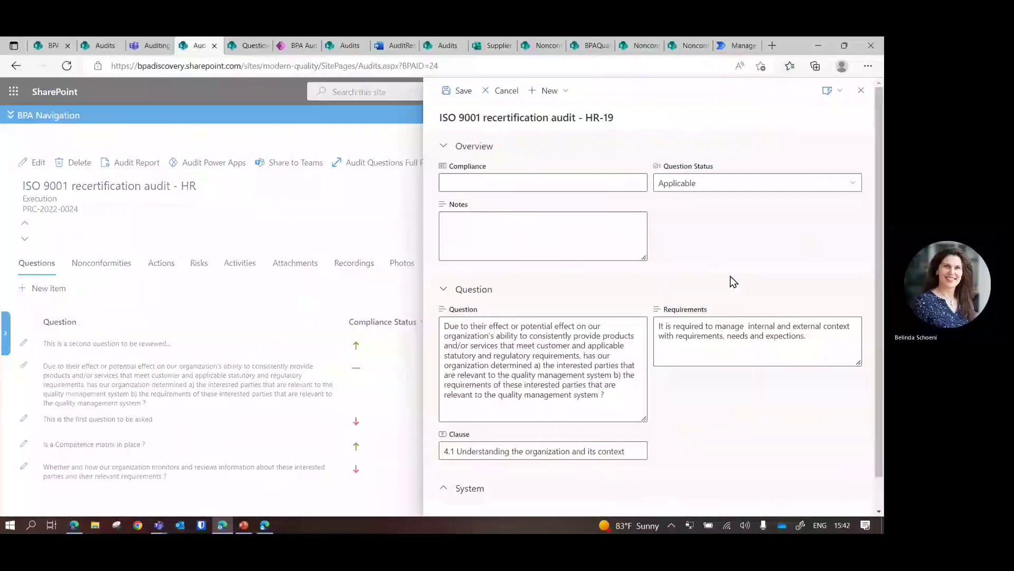
# Cancel the question edit and search the BPA Audits & Inspections audit list for 'hr'
pyautogui.click(505, 97)
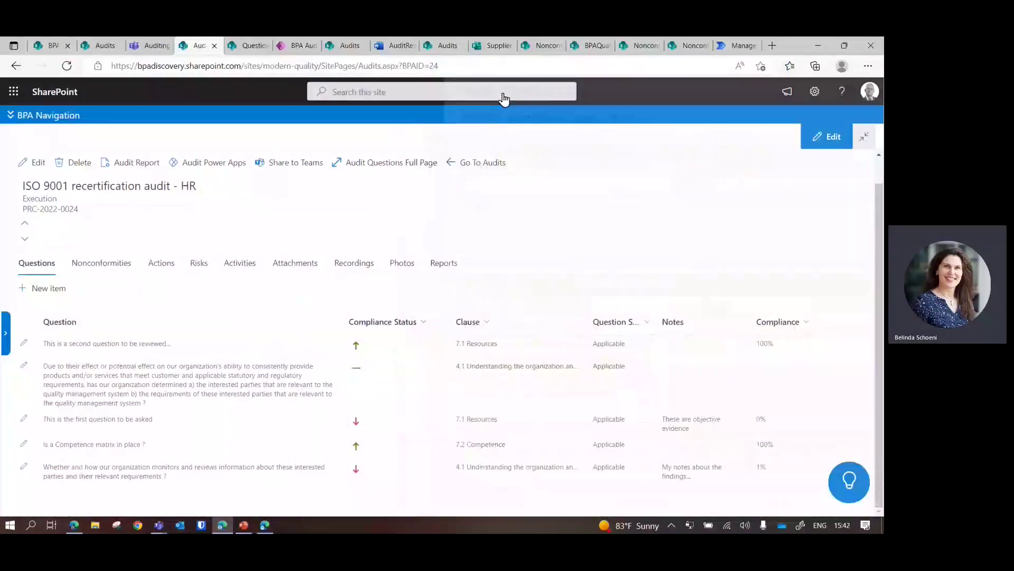
pyautogui.click(284, 47)
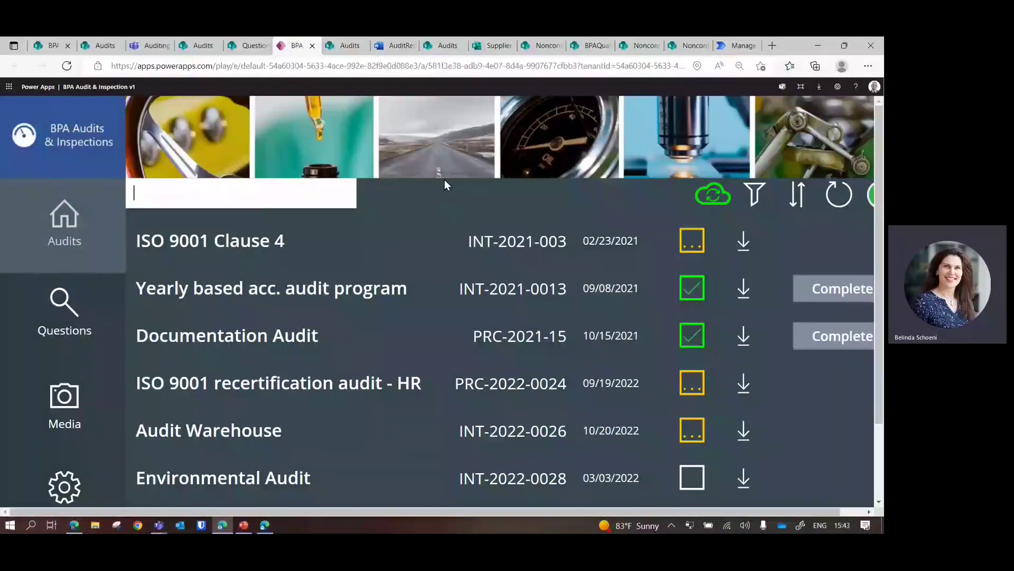
pyautogui.click(754, 194)
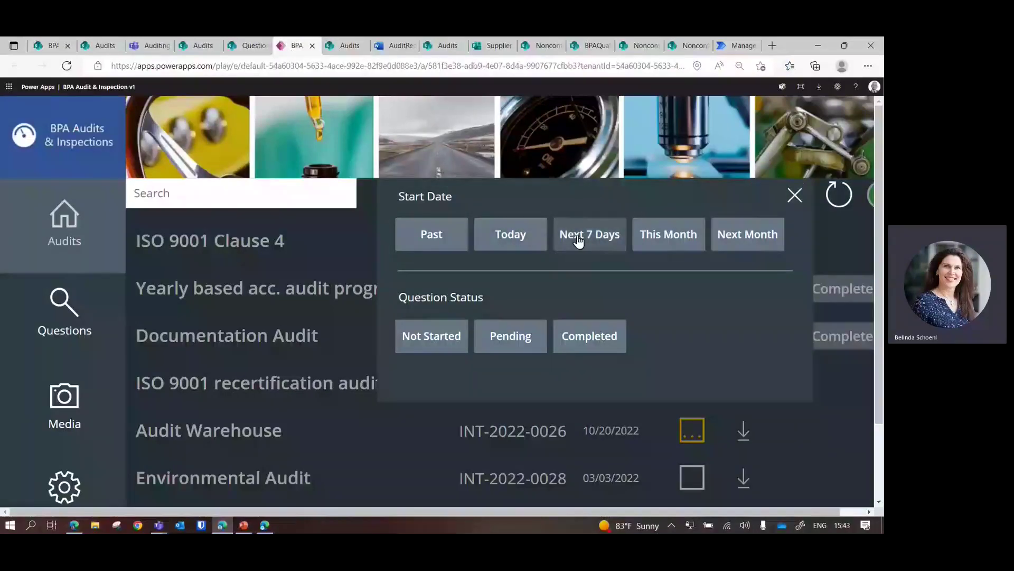
pyautogui.click(183, 198)
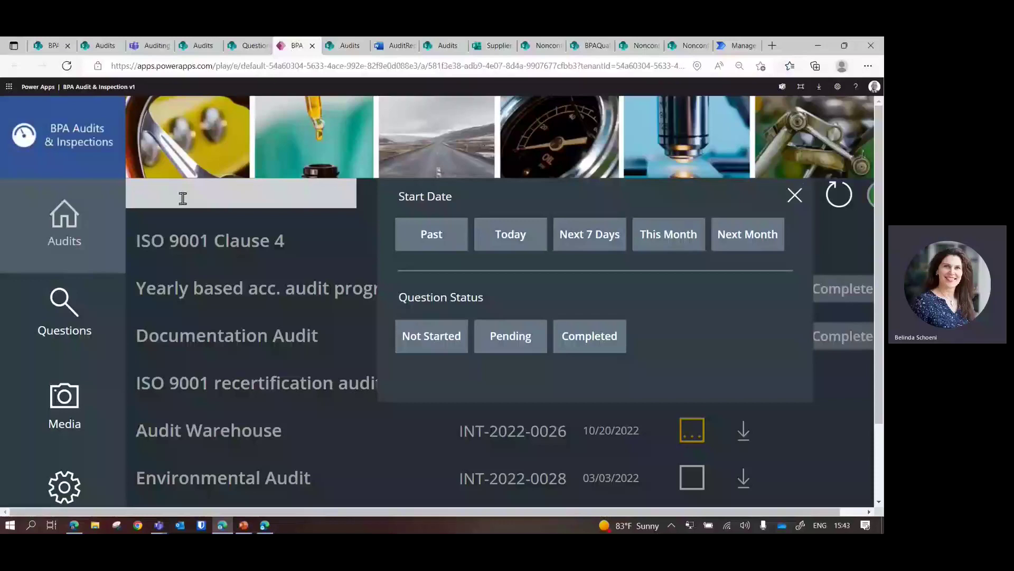
pyautogui.write('hr')
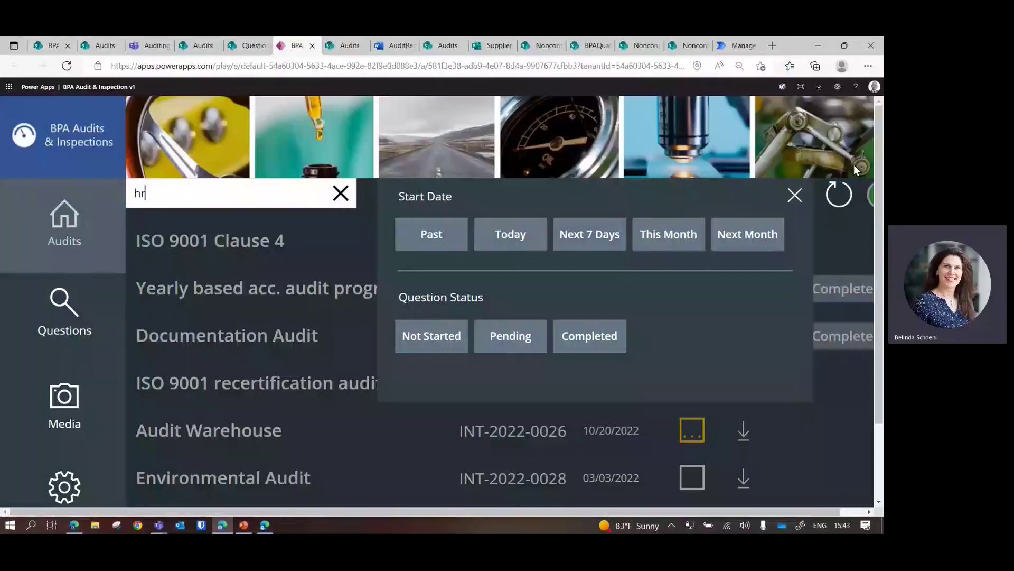
pyautogui.click(794, 194)
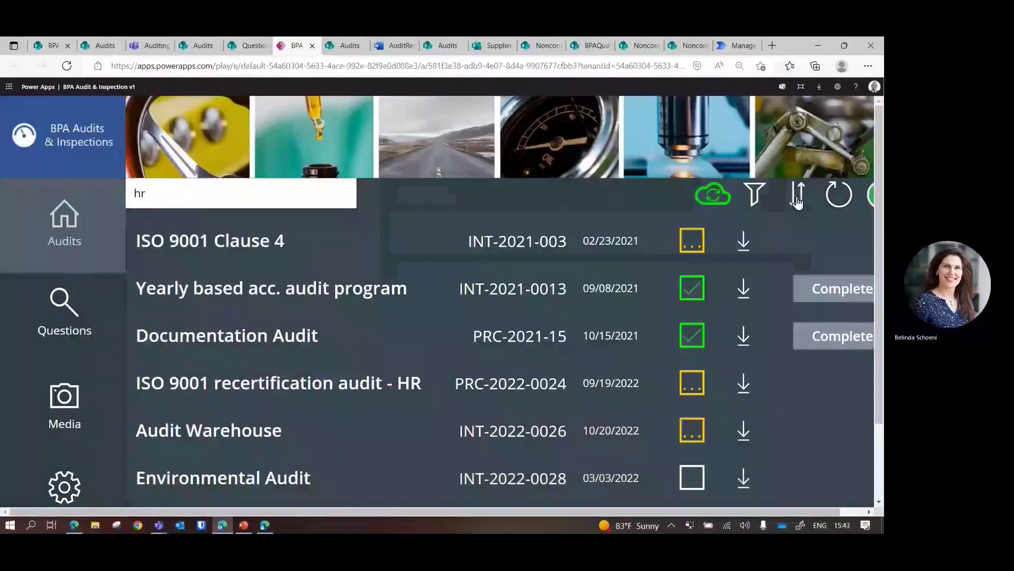
# Open the HR audit, filter to section 4.1, view its photos, then return to questions 19 and 21
pyautogui.click(277, 389)
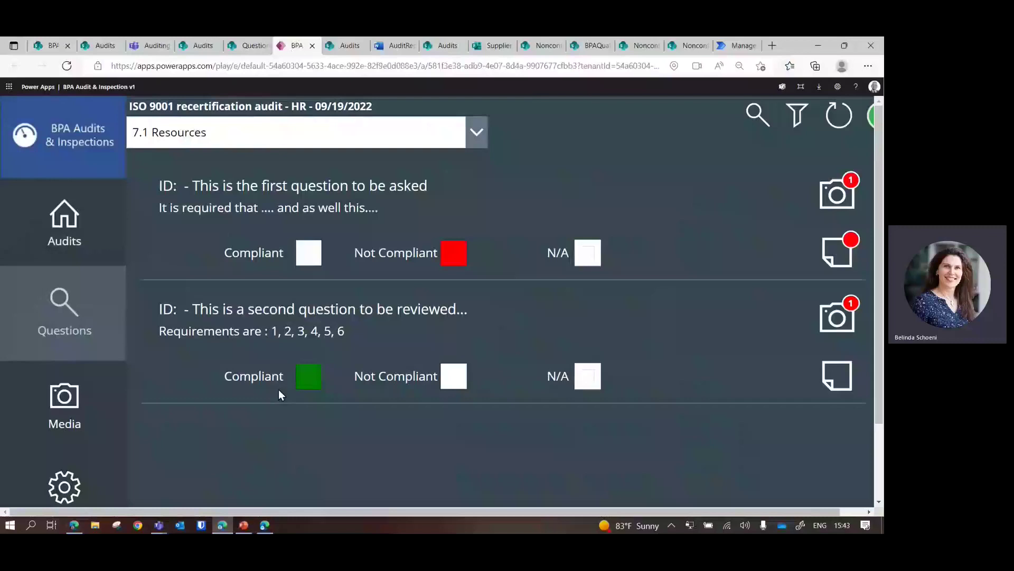
pyautogui.click(475, 132)
pyautogui.click(338, 193)
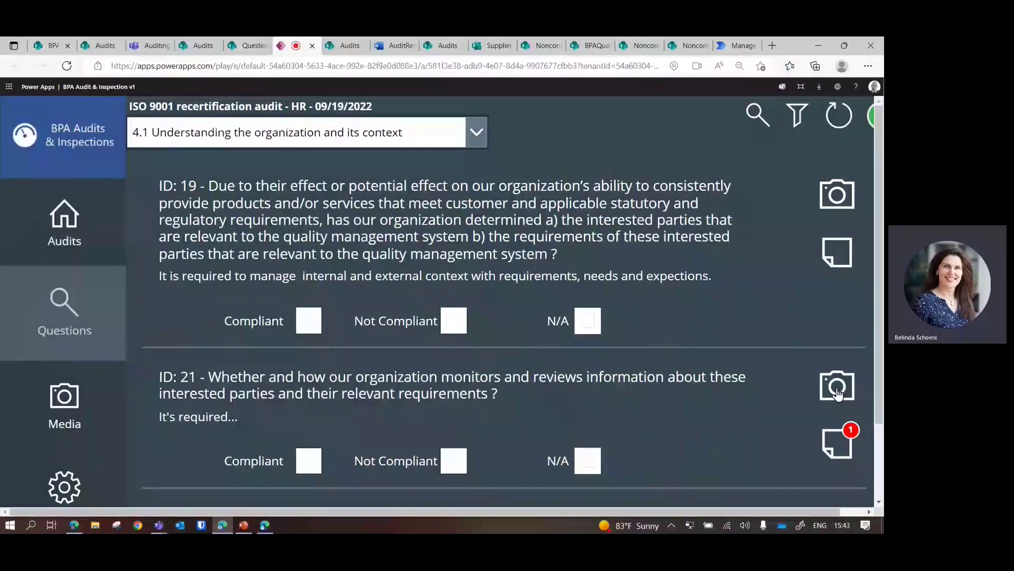
pyautogui.click(64, 416)
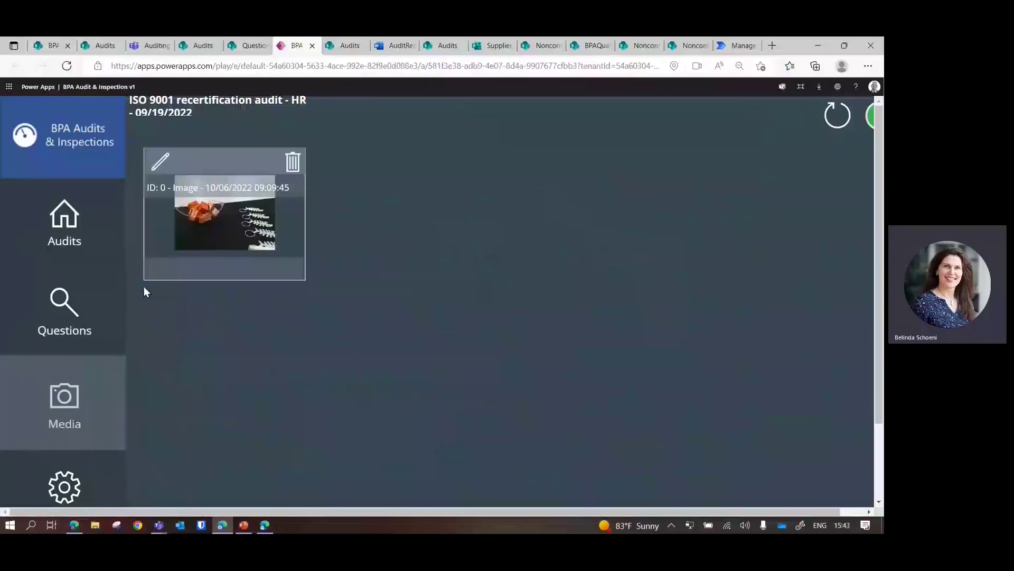
pyautogui.click(65, 306)
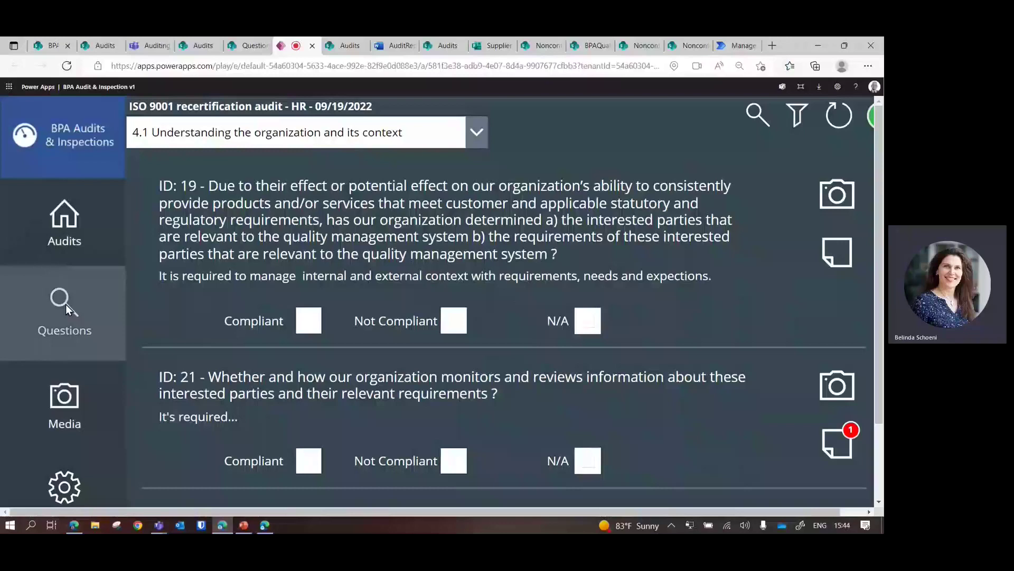
# Look at a new catalogue question, then start a 'Custom Question' item on the HR audit
pyautogui.click(246, 47)
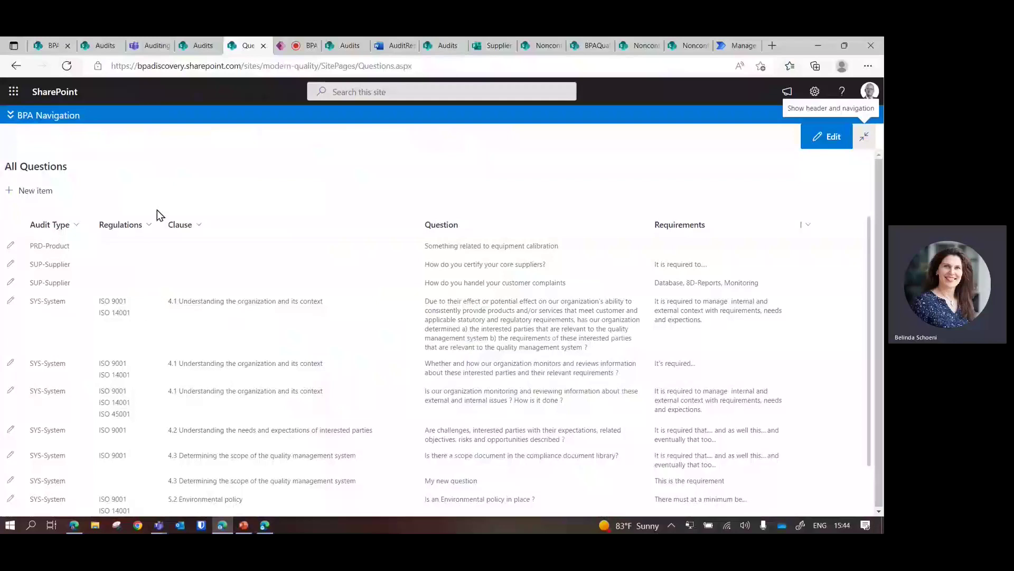
pyautogui.click(33, 190)
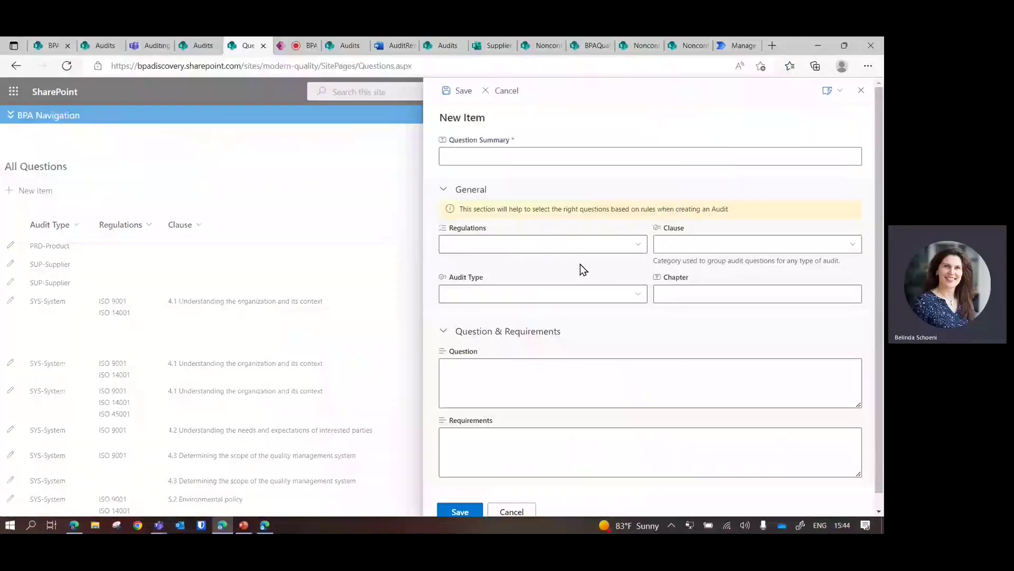
pyautogui.click(191, 51)
pyautogui.click(47, 292)
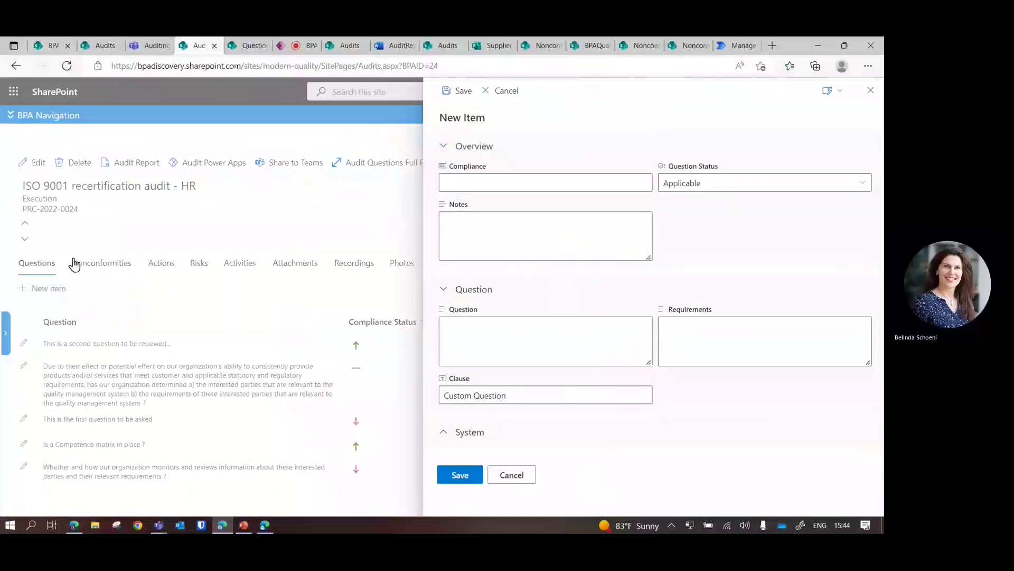
# List the HR audit's two linked nonconformities, including 'Lack of Onboarding material'
pyautogui.click(333, 46)
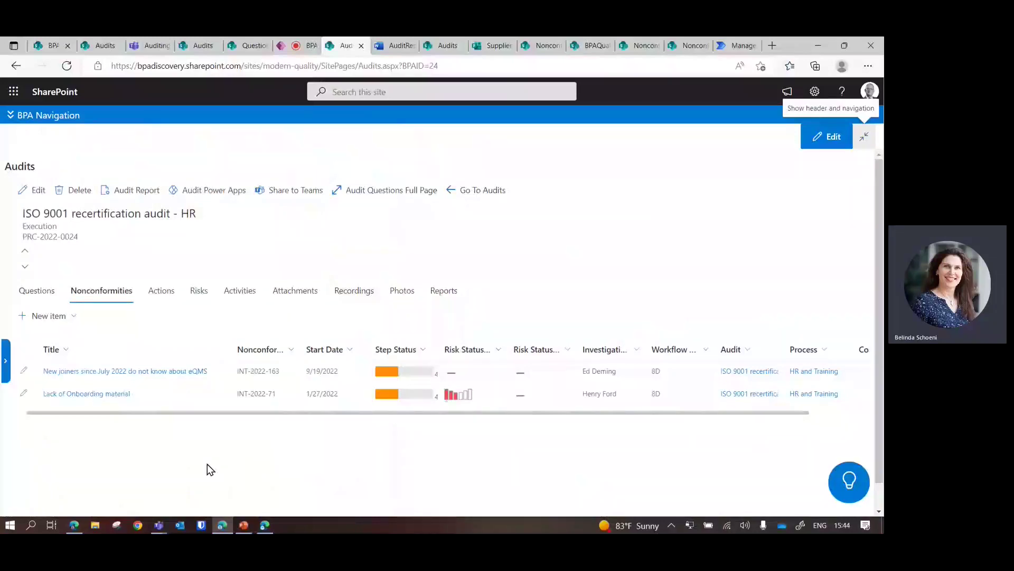
# Start a new Nonconformity from the HR audit, then switch to the generated AuditReport Word document
pyautogui.click(60, 321)
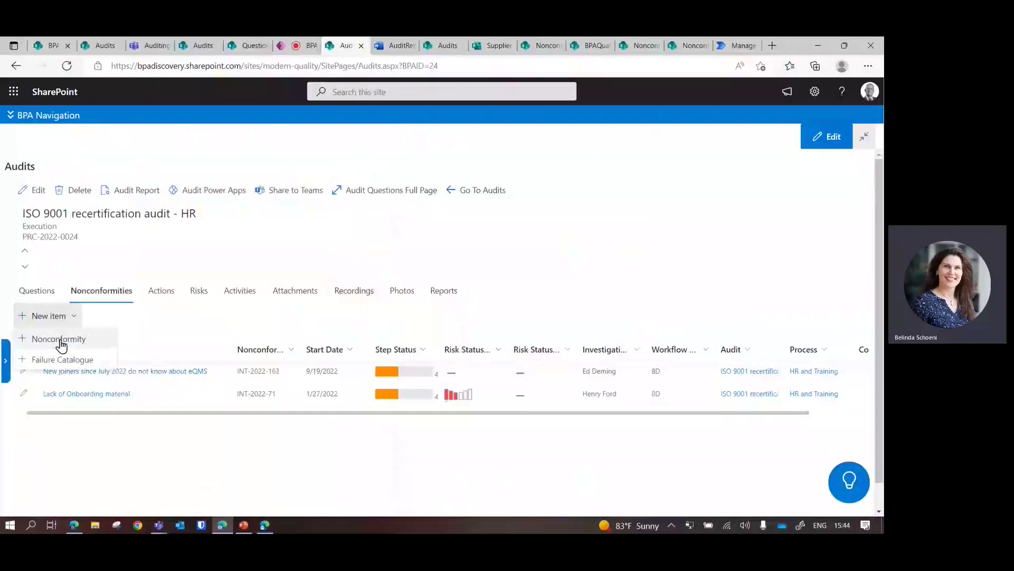
pyautogui.click(59, 339)
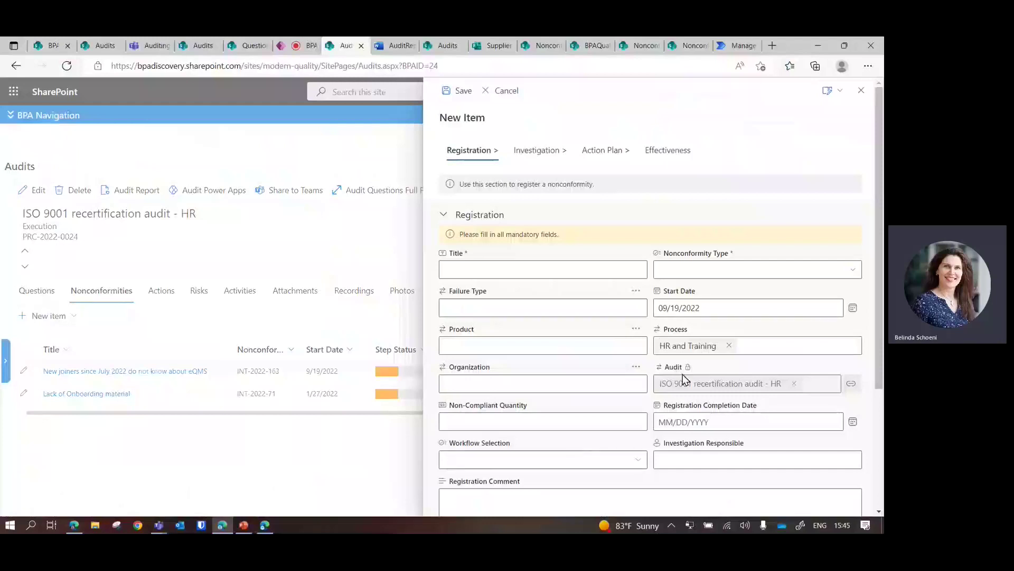
pyautogui.scroll(-3, 671, 370)
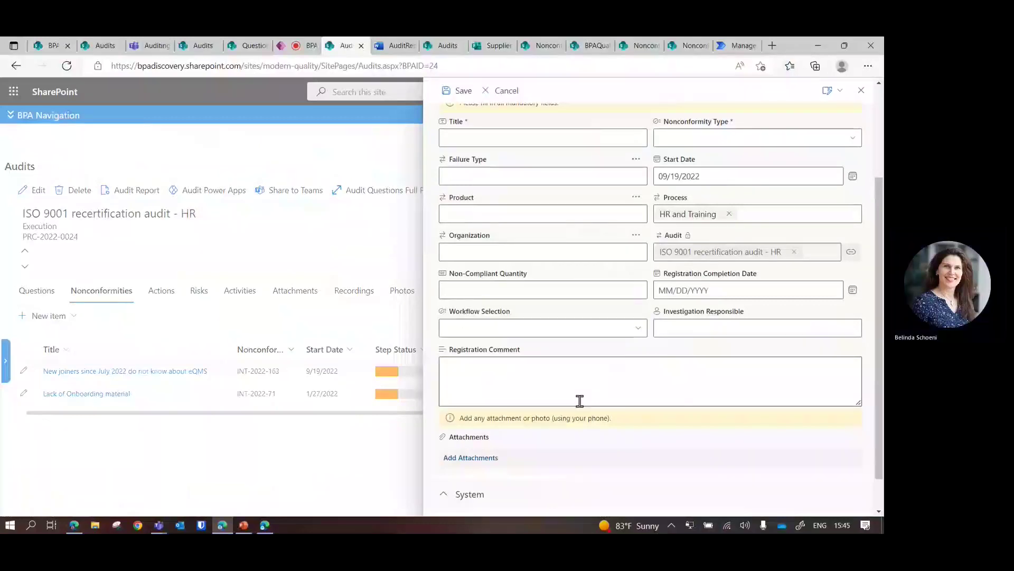
pyautogui.click(388, 49)
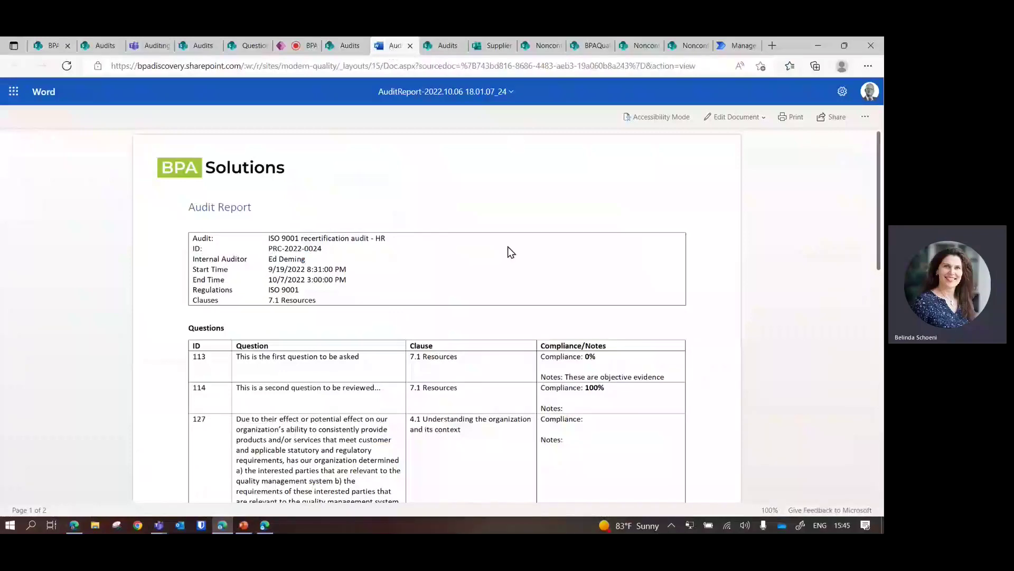
pyautogui.scroll(-1, 281, 349)
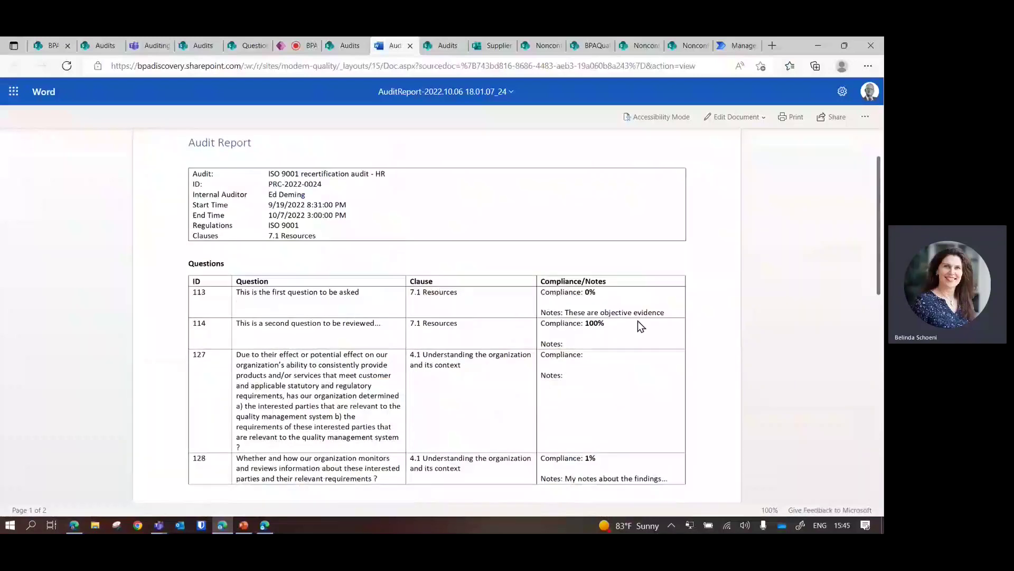
pyautogui.scroll(-2, 638, 321)
pyautogui.scroll(-4, 627, 312)
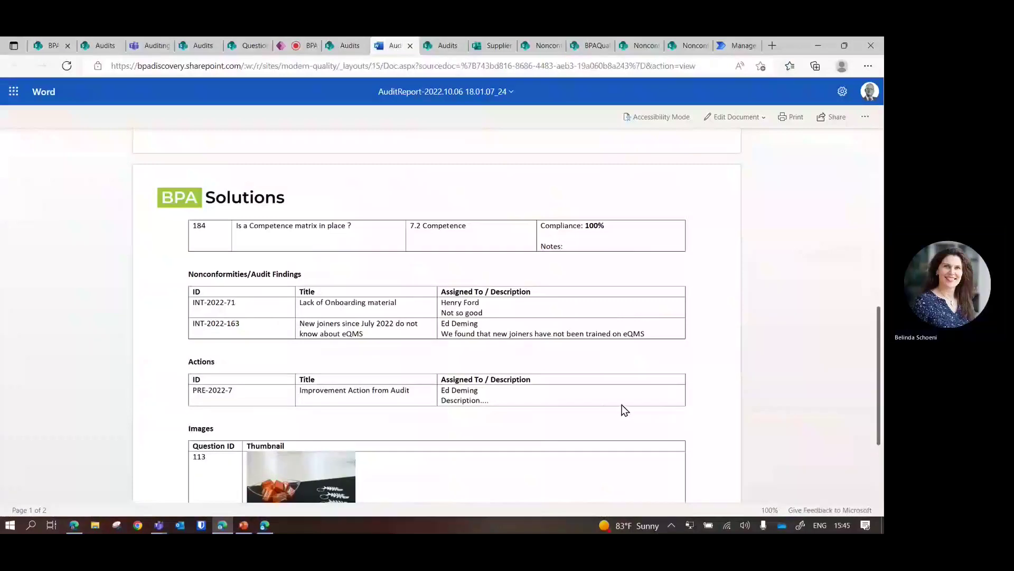
pyautogui.scroll(-3, 607, 409)
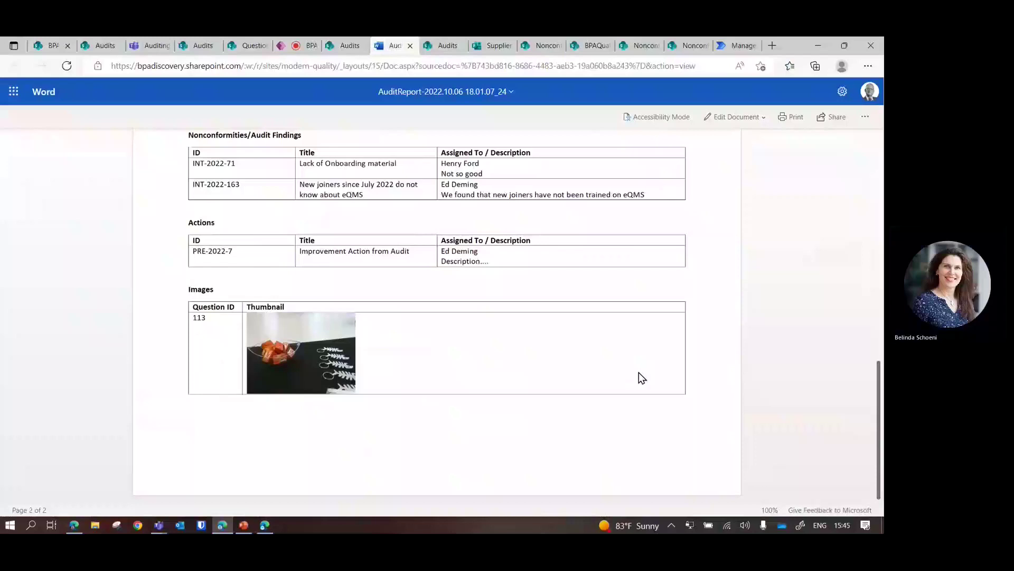
# Show the Carton Supplier Audit Oct 2022 activities: one Not Started, one Completed
pyautogui.click(429, 48)
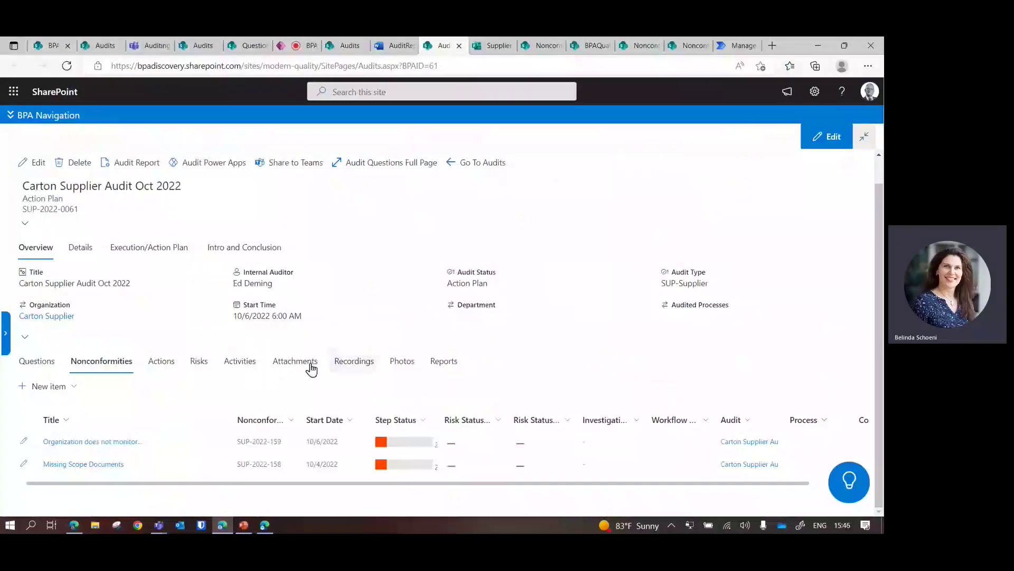
pyautogui.click(247, 364)
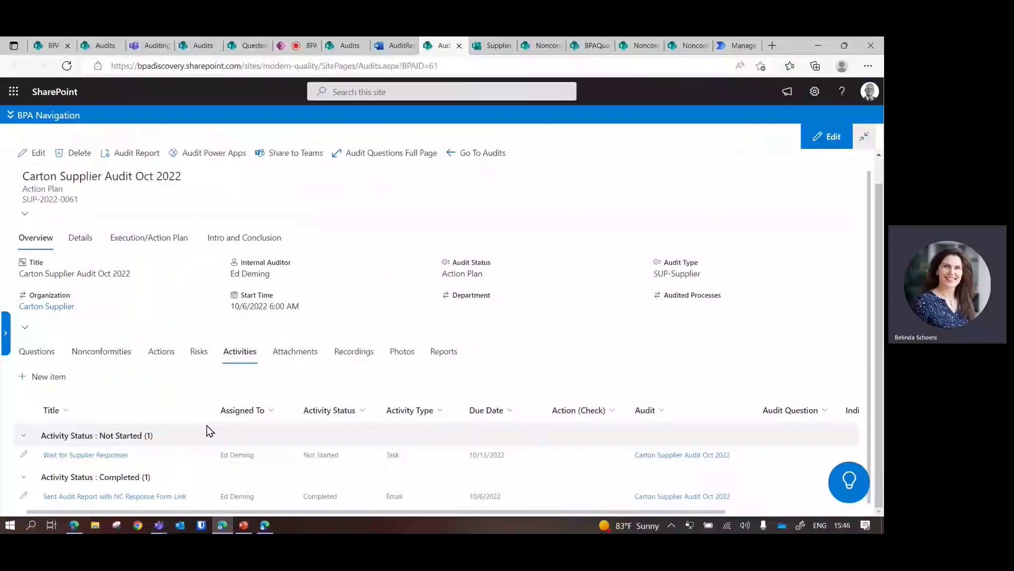
# View the Supplier NC Response form, then SUP-2022-158's supplier response citing Human Error
pyautogui.click(487, 49)
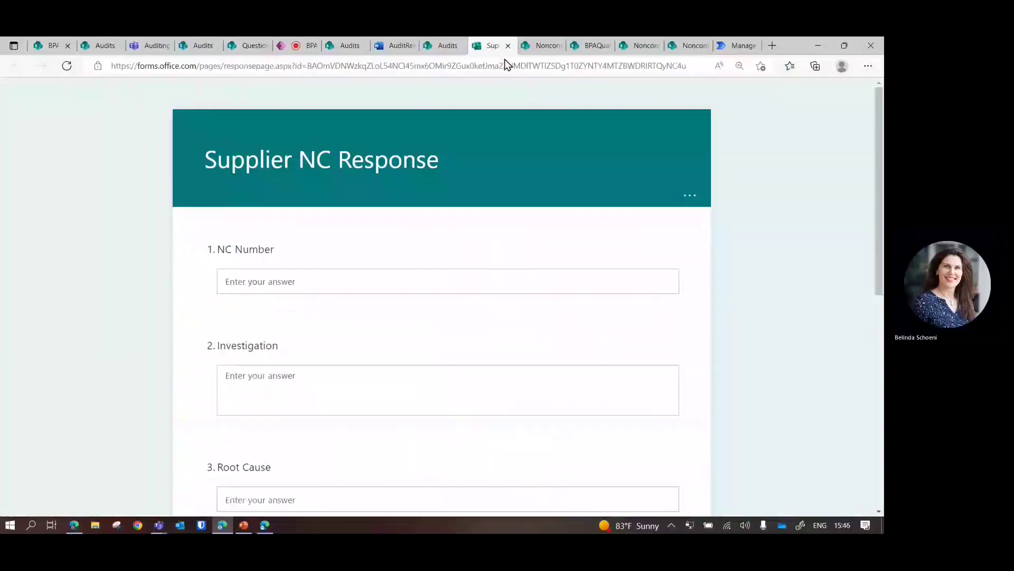
pyautogui.click(541, 48)
pyautogui.scroll(-1, 581, 380)
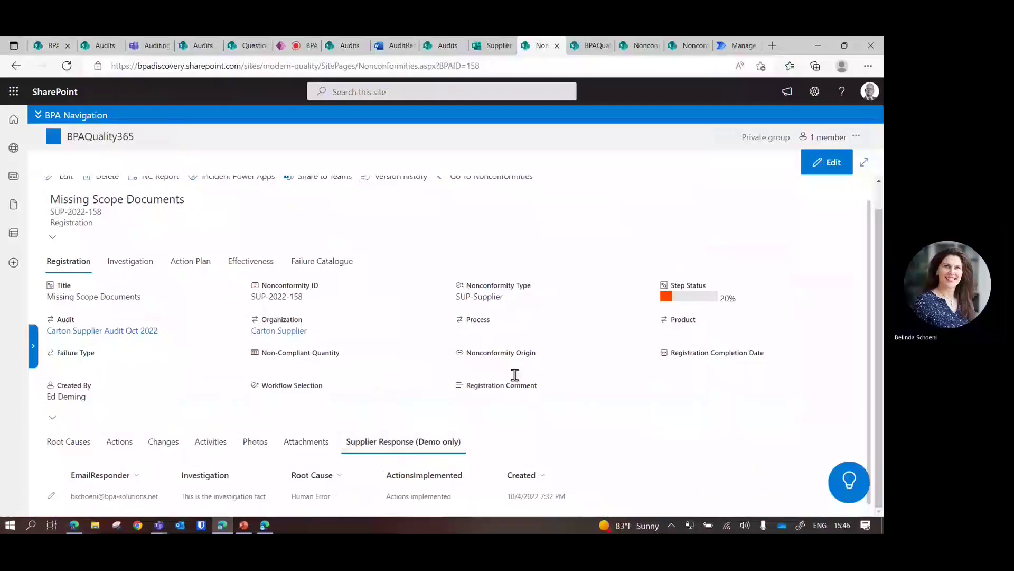
# Display the Power BI Nonconformity Report: 109 nonconformities, 57 days average to close
pyautogui.click(682, 49)
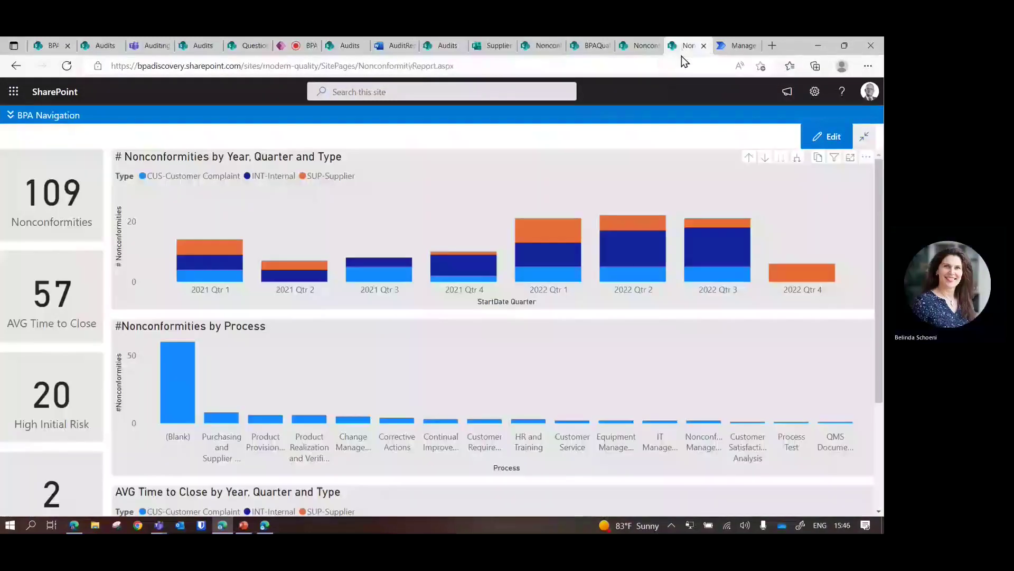